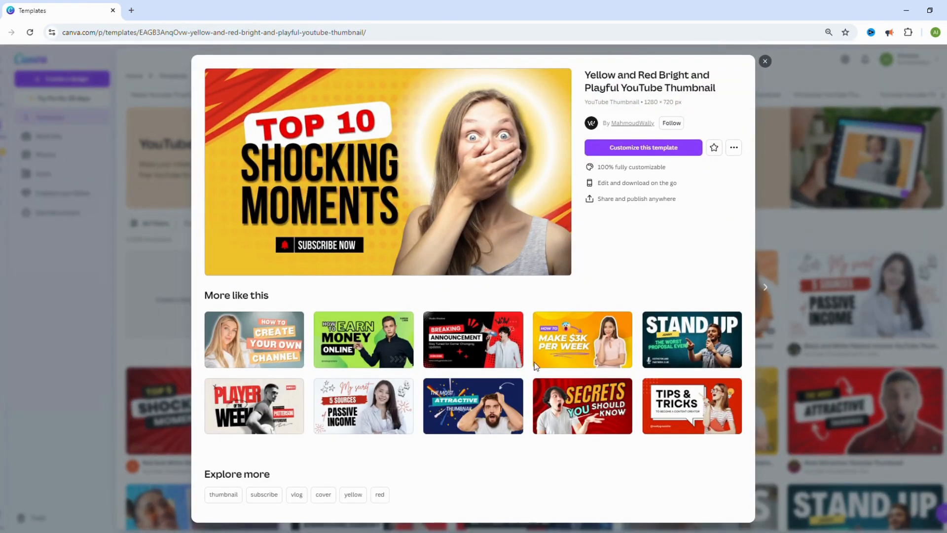
# Close the template preview and create a blank YouTube thumbnail
pyautogui.click(765, 62)
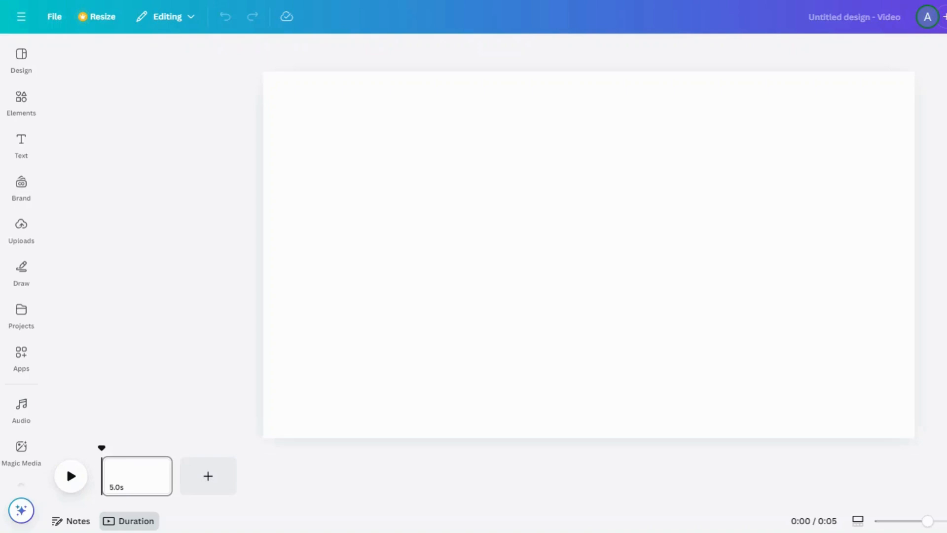
pyautogui.click(675, 188)
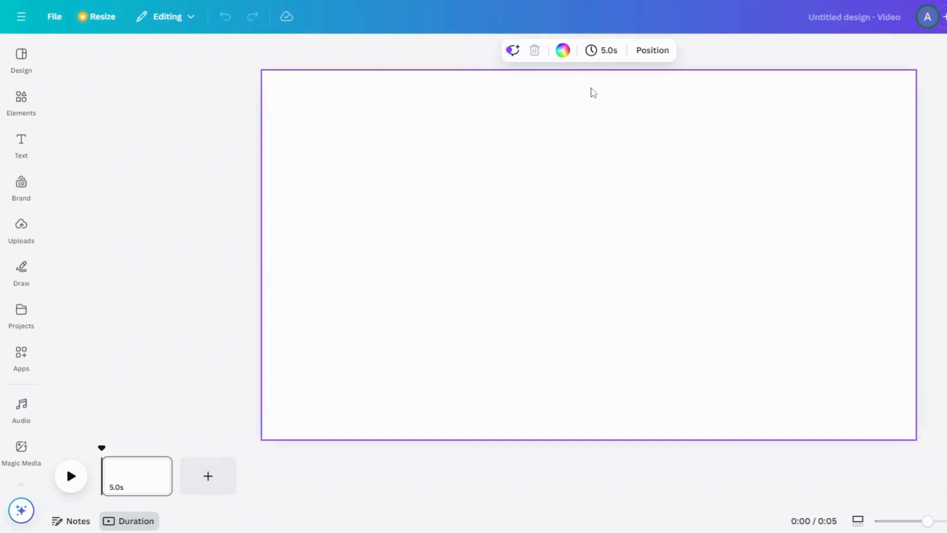
# Fill the blank page's background with solid pink, replacing it with the default blue-to-yellow gradient
pyautogui.click(564, 53)
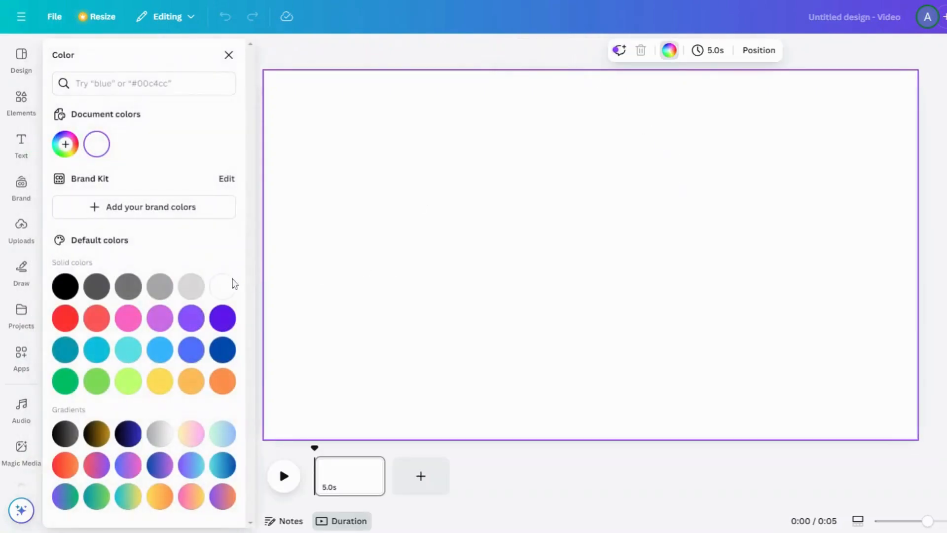
pyautogui.click(128, 318)
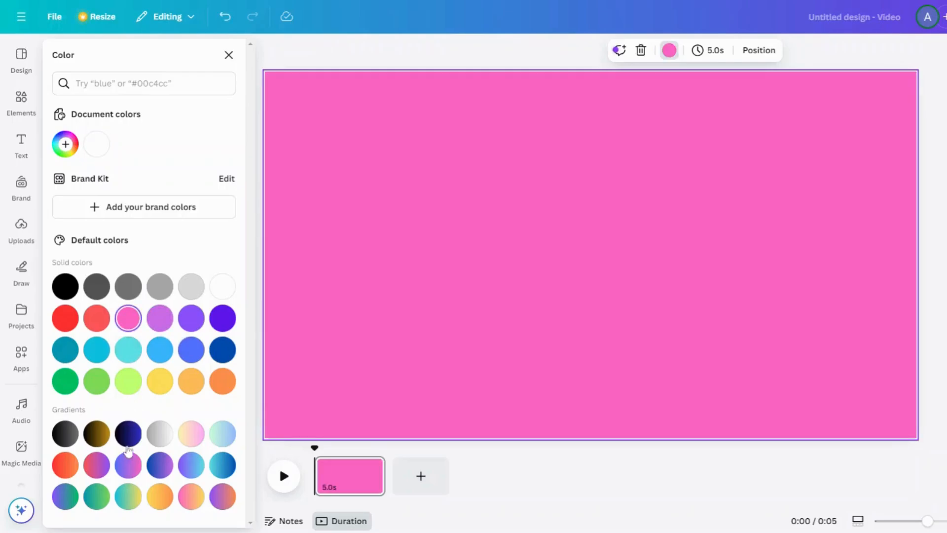
pyautogui.click(128, 497)
pyautogui.press('Escape')
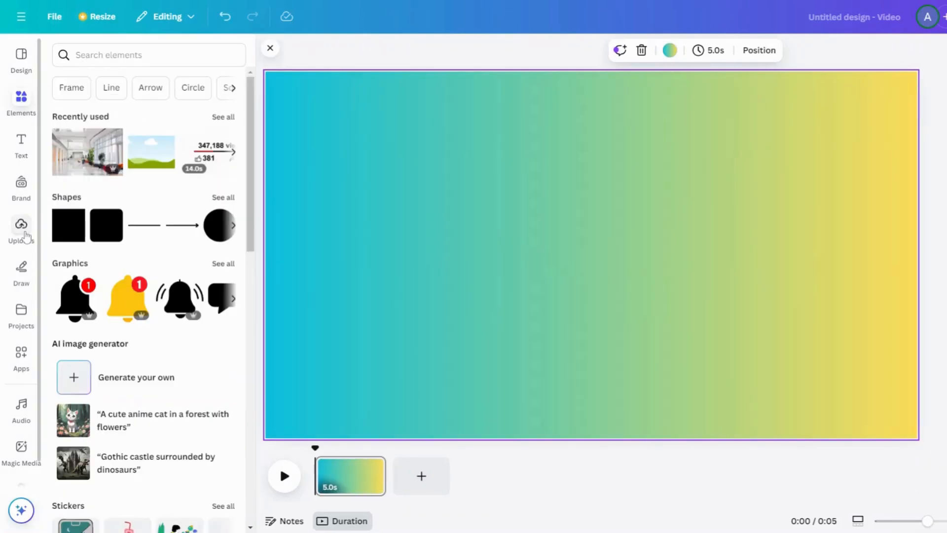
# Search the element photos for "modern office" and insert the bright lobby picture with red and orange chairs
pyautogui.click(26, 235)
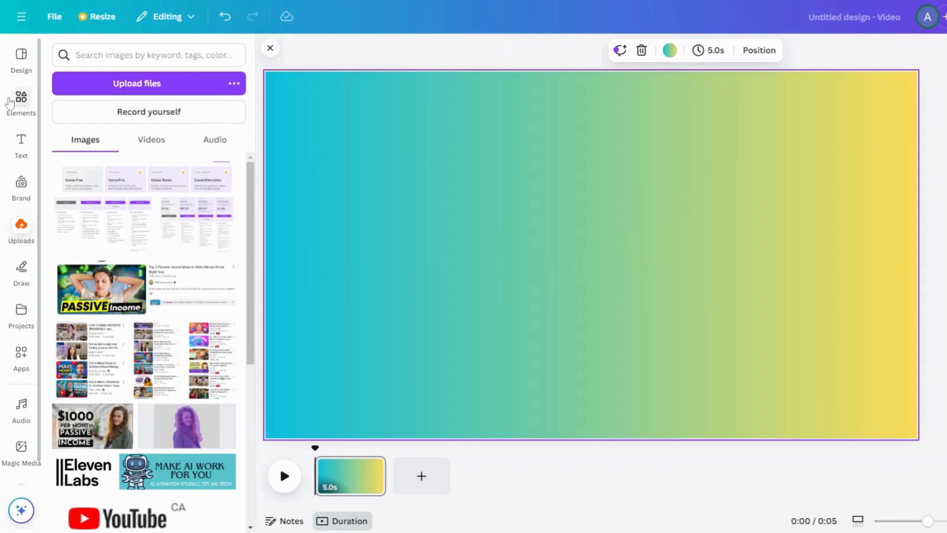
pyautogui.click(21, 97)
pyautogui.click(25, 235)
pyautogui.click(23, 101)
pyautogui.click(84, 55)
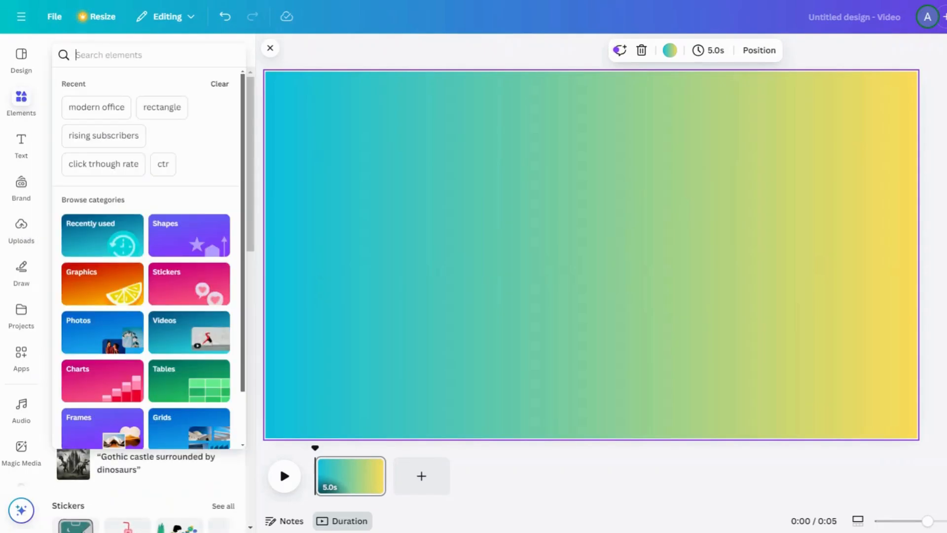
pyautogui.click(88, 108)
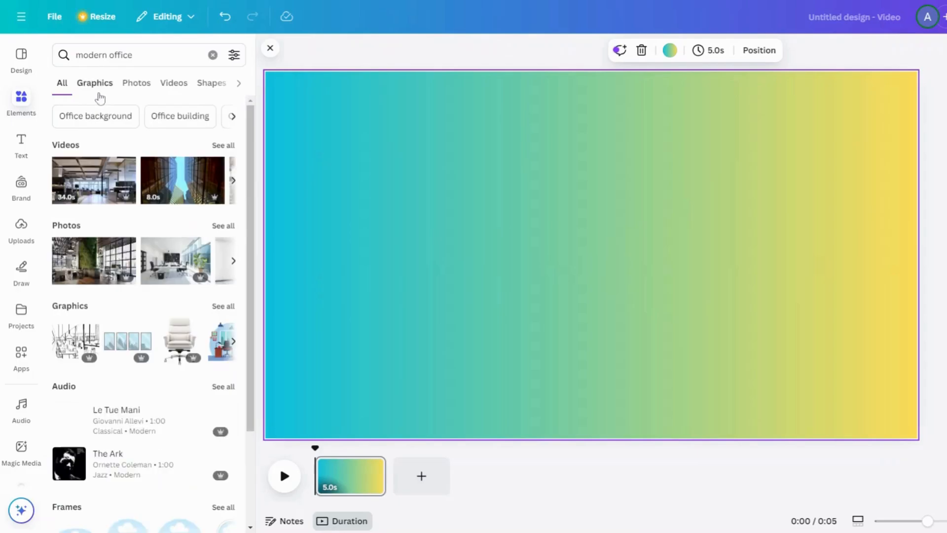
pyautogui.click(124, 89)
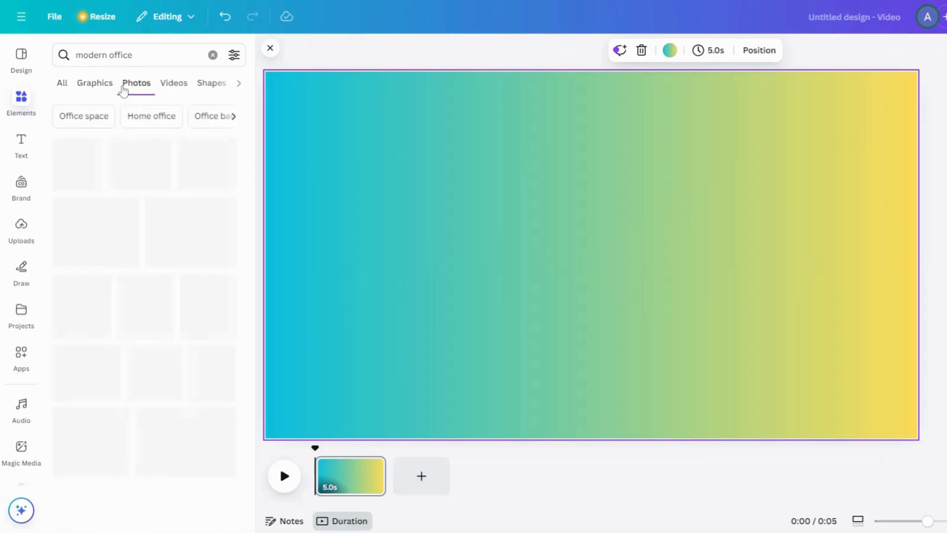
pyautogui.scroll(-3, 224, 270)
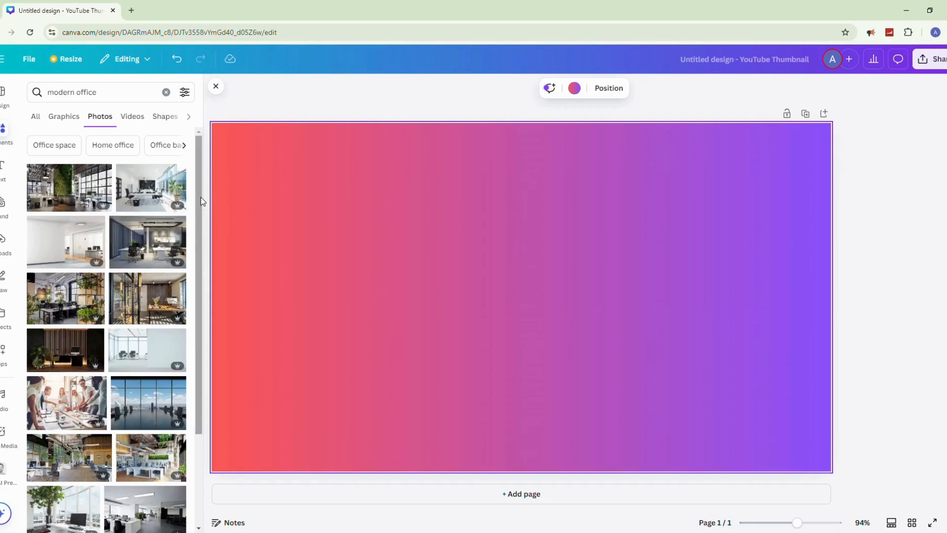
pyautogui.moveTo(200, 199); pyautogui.dragTo(188, 392)
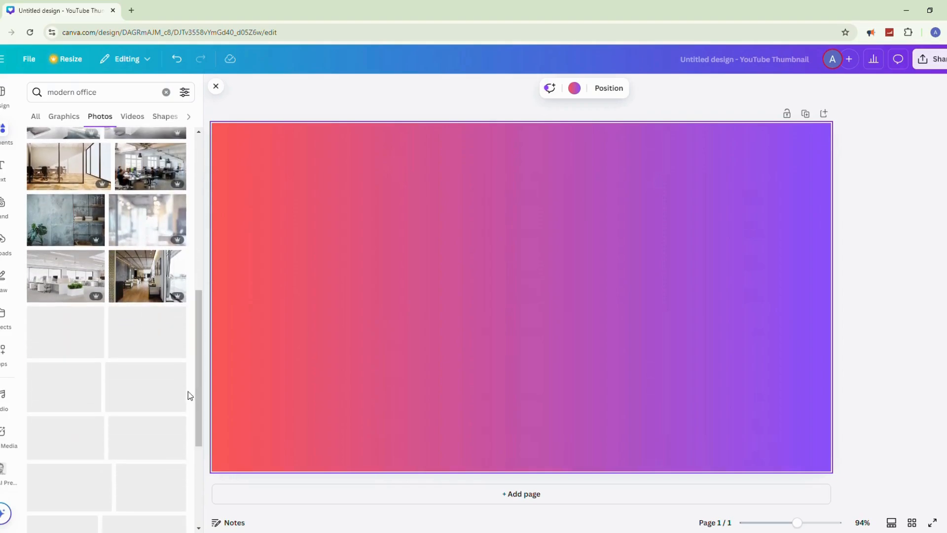
pyautogui.click(170, 335)
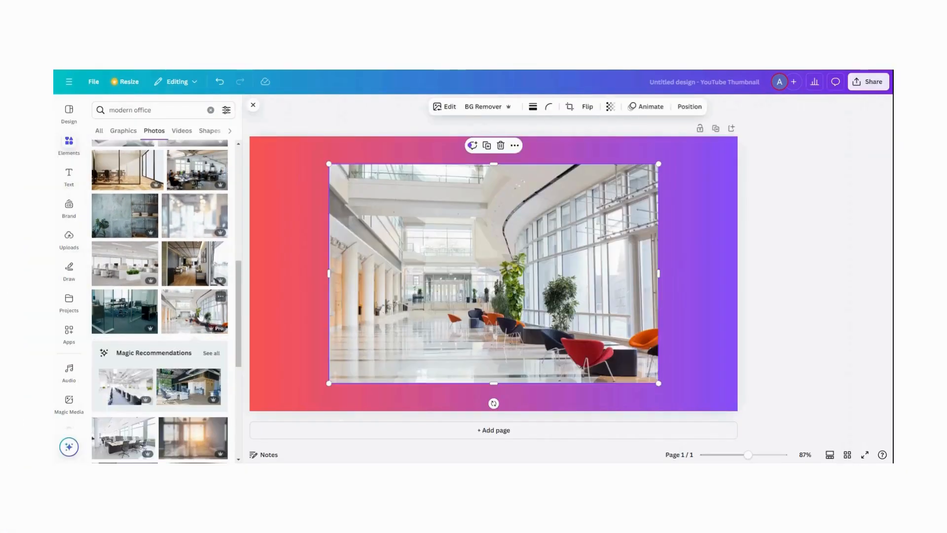
# Make the lobby photo the page background and apply a slight Blur effect to the whole image
pyautogui.rightClick(528, 268)
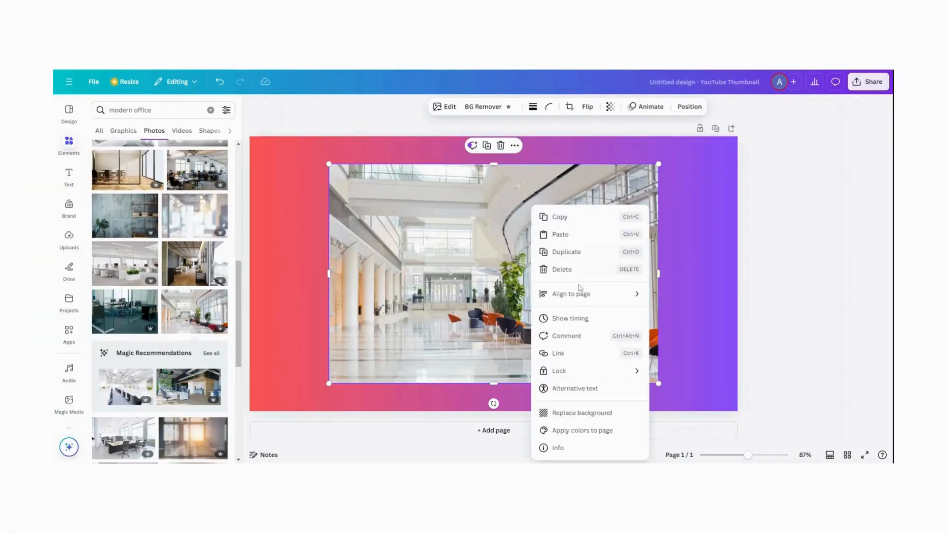
pyautogui.click(598, 418)
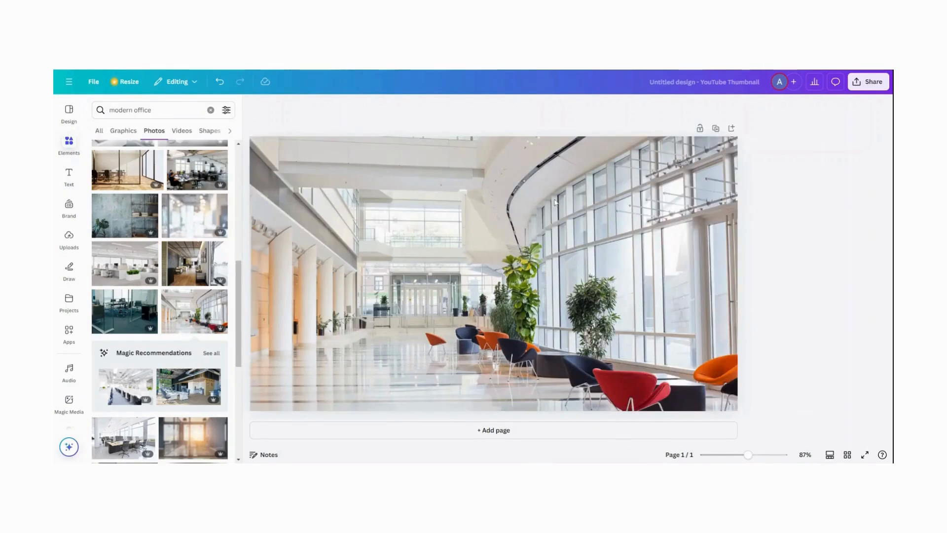
pyautogui.click(510, 176)
pyautogui.click(469, 108)
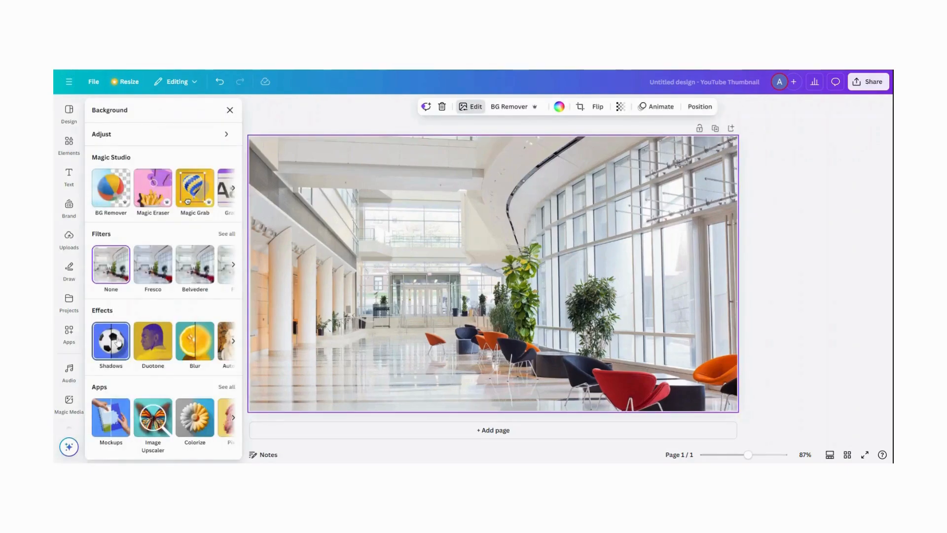
pyautogui.click(192, 350)
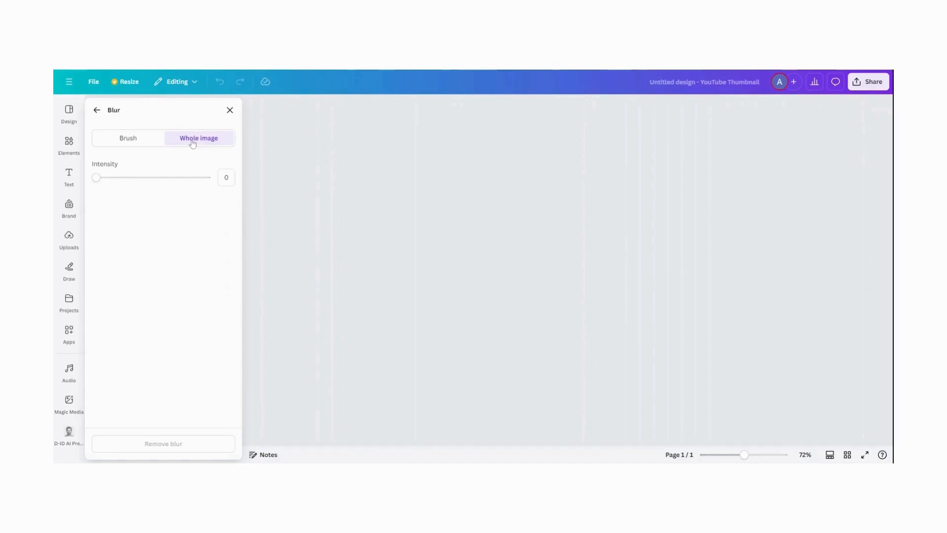
pyautogui.moveTo(99, 178); pyautogui.dragTo(121, 184)
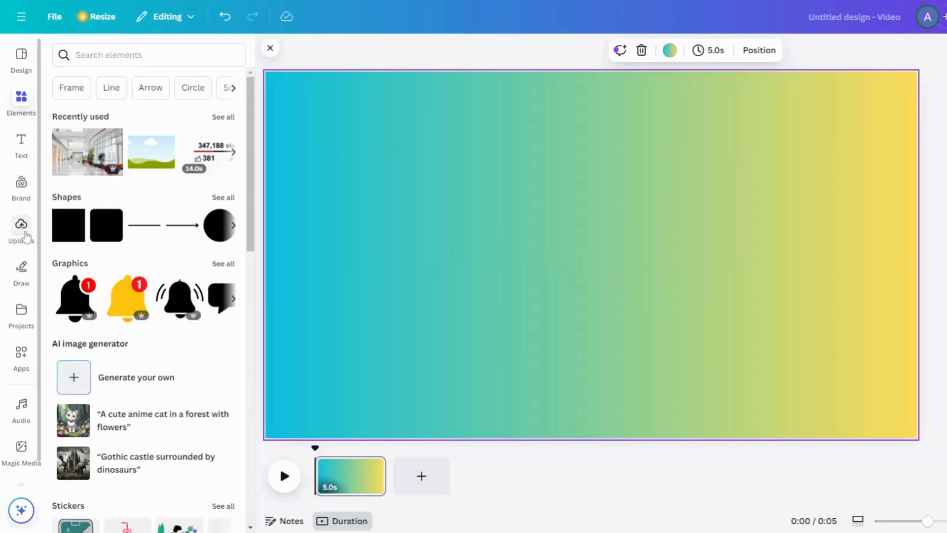
# Search the element photos for "smiling girl" and insert the picture of the curly-haired woman in a green jacket
pyautogui.click(25, 235)
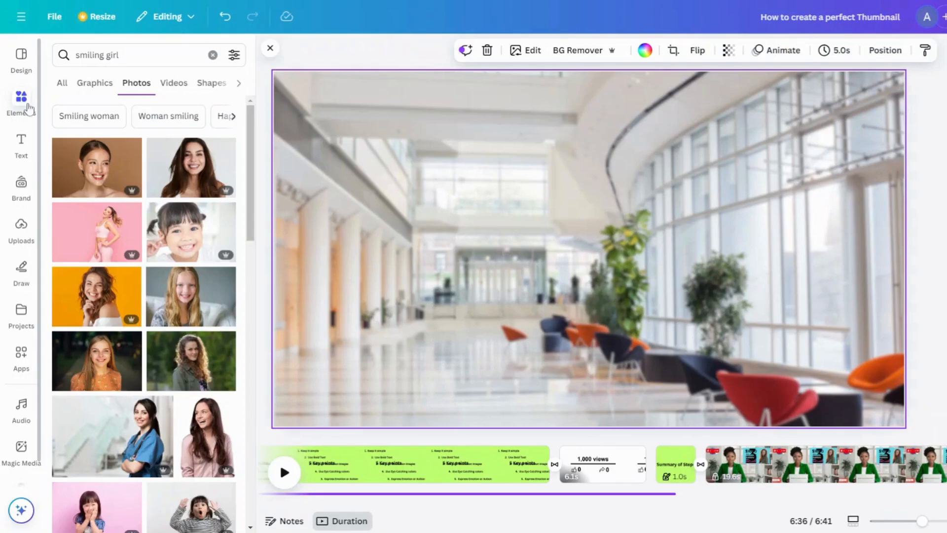
pyautogui.click(30, 109)
pyautogui.click(143, 59)
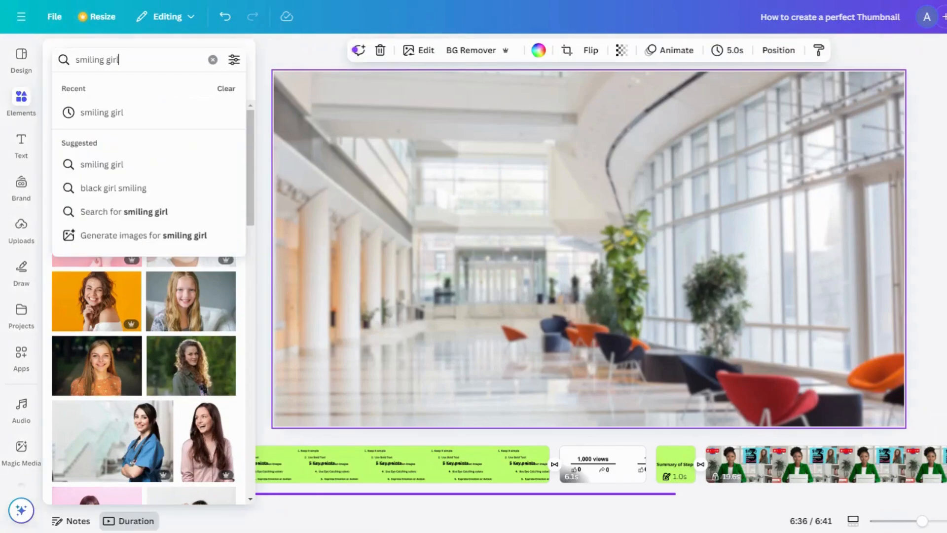
pyautogui.click(116, 115)
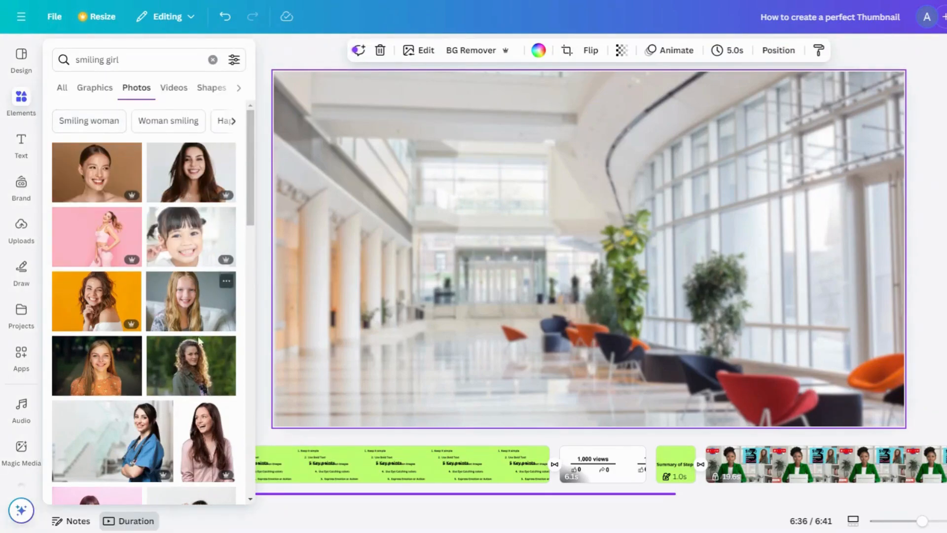
pyautogui.click(201, 377)
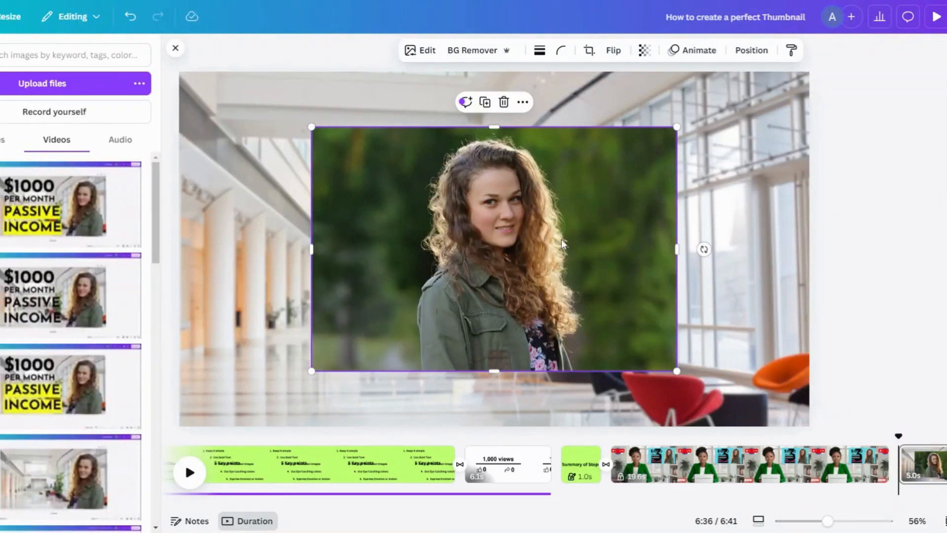
# Remove the background from the woman's photo and flip it horizontally
pyautogui.click(457, 51)
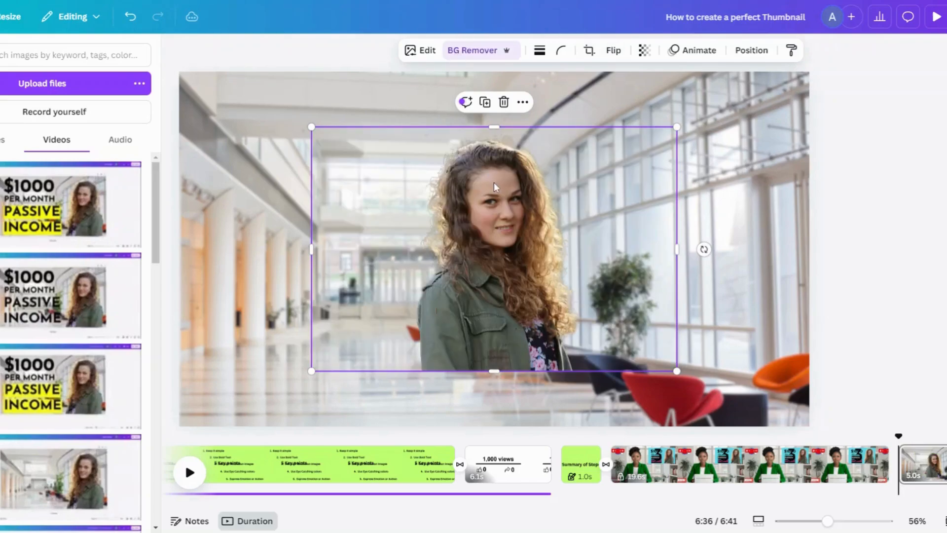
pyautogui.click(613, 50)
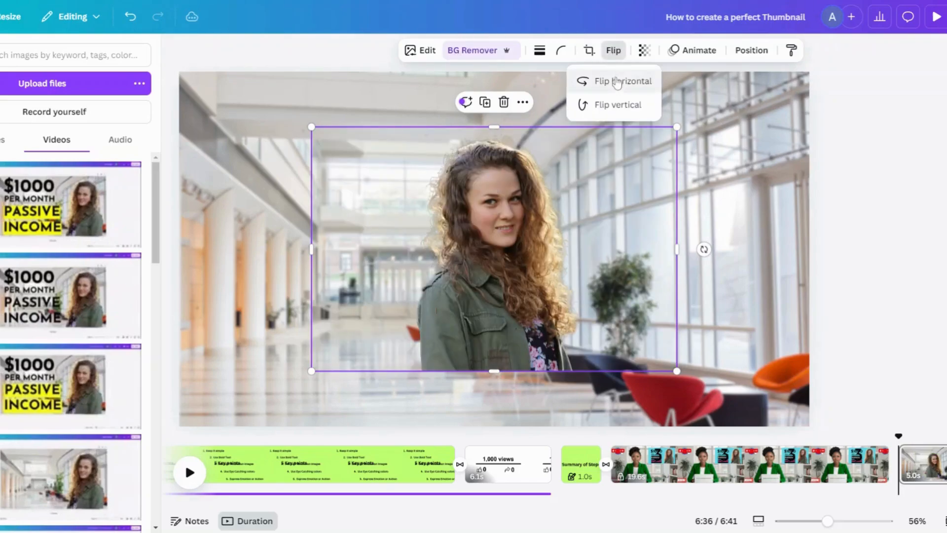
pyautogui.click(616, 82)
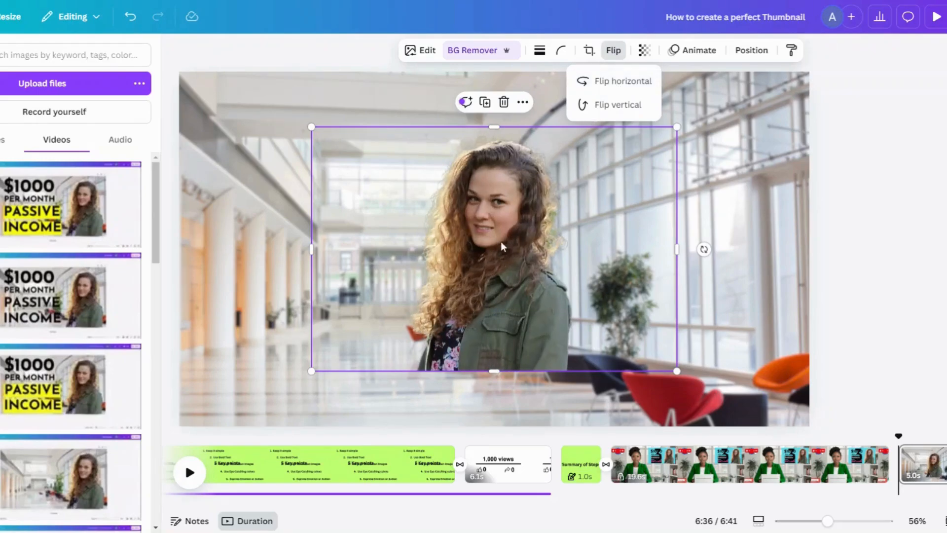
# Move the woman's cutout to the right half of the thumbnail and crop both sides close to her figure
pyautogui.moveTo(497, 242); pyautogui.dragTo(647, 251)
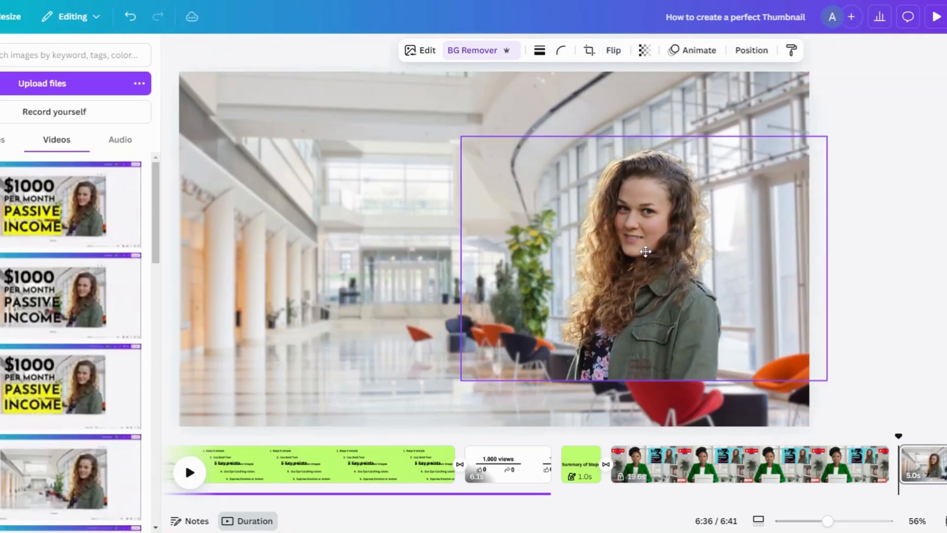
pyautogui.moveTo(829, 257); pyautogui.dragTo(727, 258)
pyautogui.moveTo(469, 258); pyautogui.dragTo(560, 259)
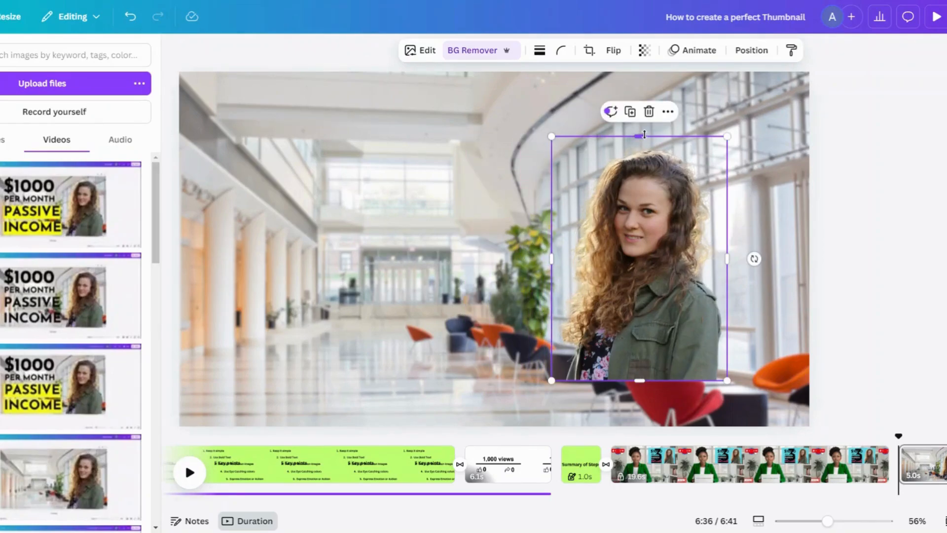
# Enlarge the woman's cutout to nearly the full page height and set it near the thumbnail's lower right edge
pyautogui.moveTo(644, 134); pyautogui.dragTo(644, 93)
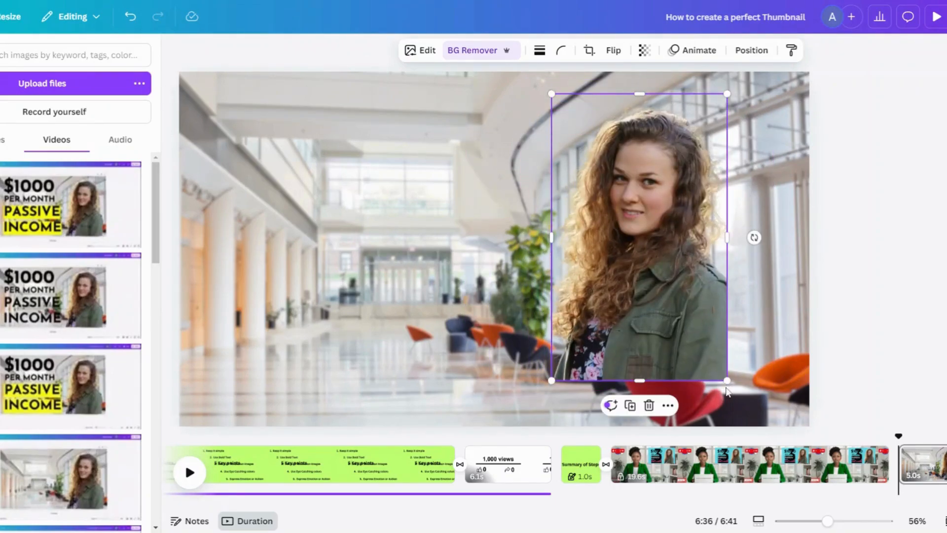
pyautogui.moveTo(727, 380); pyautogui.dragTo(751, 418)
pyautogui.moveTo(751, 94); pyautogui.dragTo(764, 72)
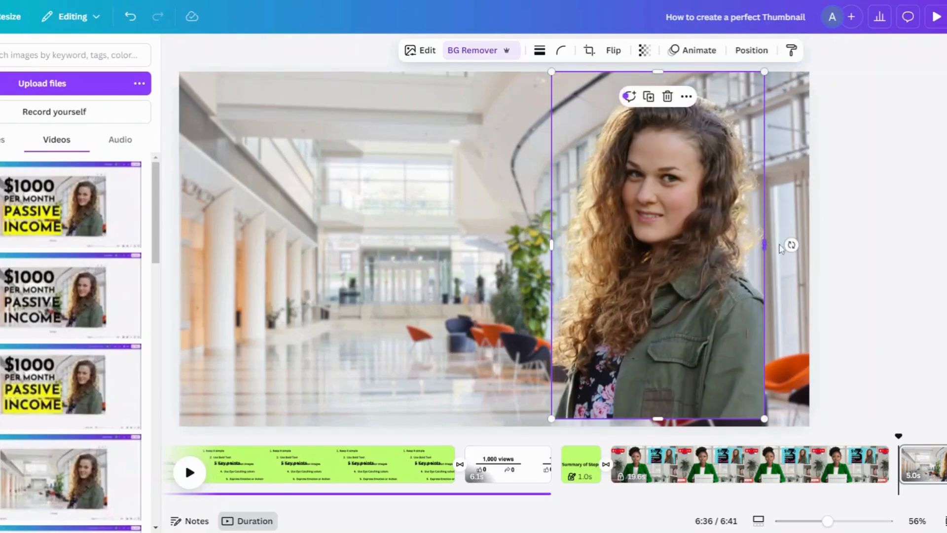
pyautogui.moveTo(764, 244); pyautogui.dragTo(808, 245)
pyautogui.moveTo(728, 267); pyautogui.dragTo(732, 281)
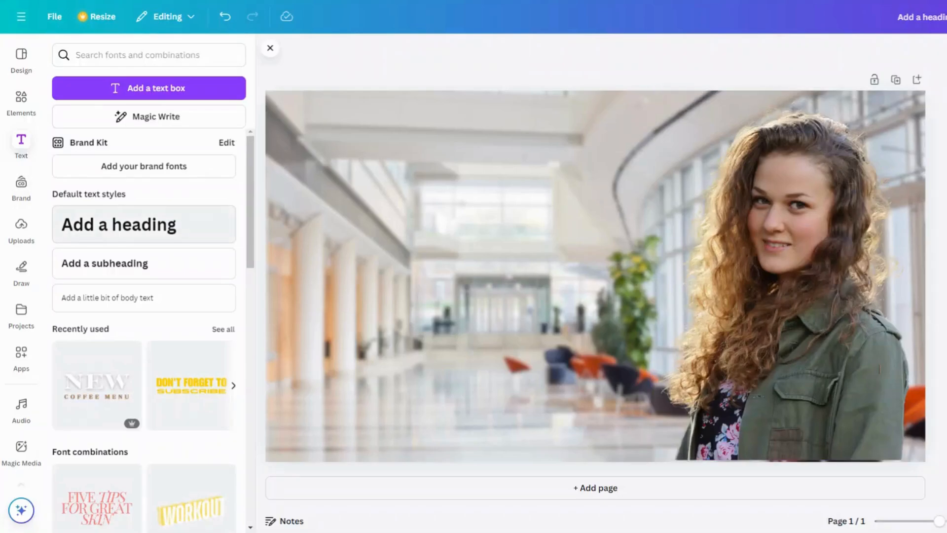
# Add four heading text boxes stacked in a column in the upper left part of the thumbnail
pyautogui.click(110, 229)
pyautogui.moveTo(597, 277); pyautogui.dragTo(464, 173)
pyautogui.click(603, 348)
pyautogui.moveTo(543, 276); pyautogui.dragTo(373, 137)
pyautogui.click(21, 143)
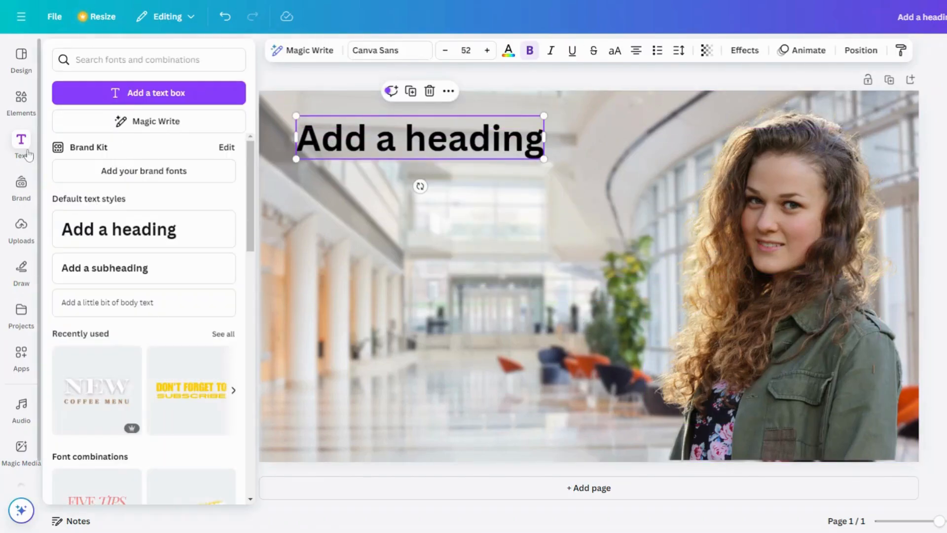
pyautogui.click(104, 235)
pyautogui.click(104, 232)
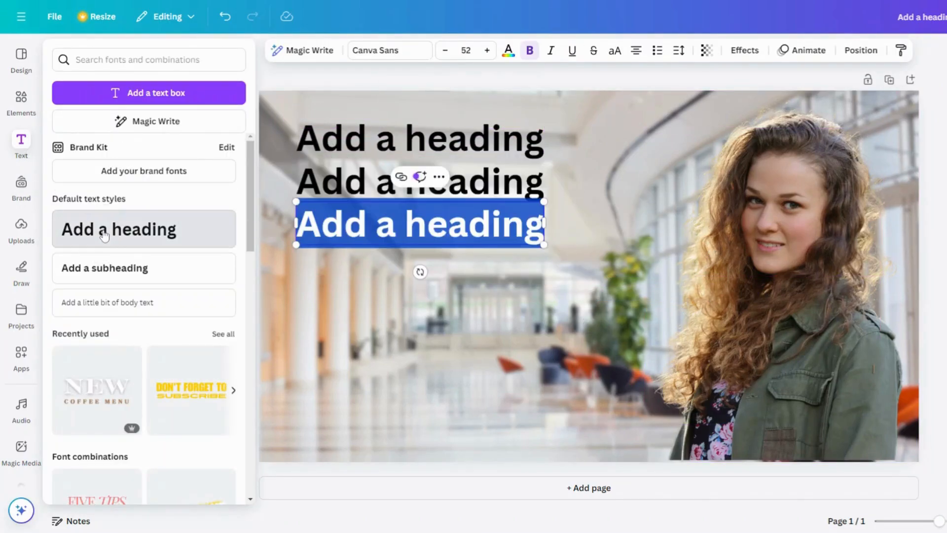
pyautogui.click(101, 231)
pyautogui.click(475, 351)
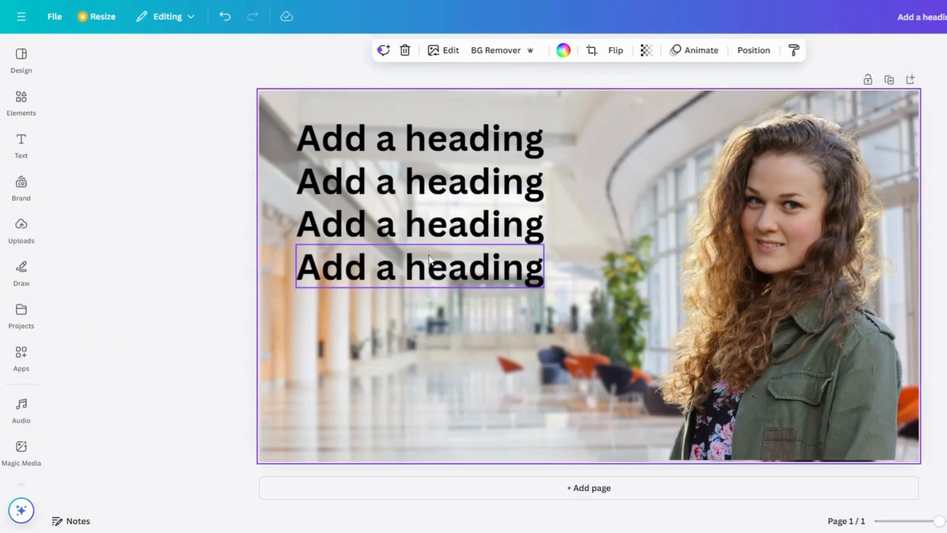
# Spread the three lower headings down the left half of the thumbnail with roughly even gaps between them
pyautogui.moveTo(431, 261); pyautogui.dragTo(430, 391)
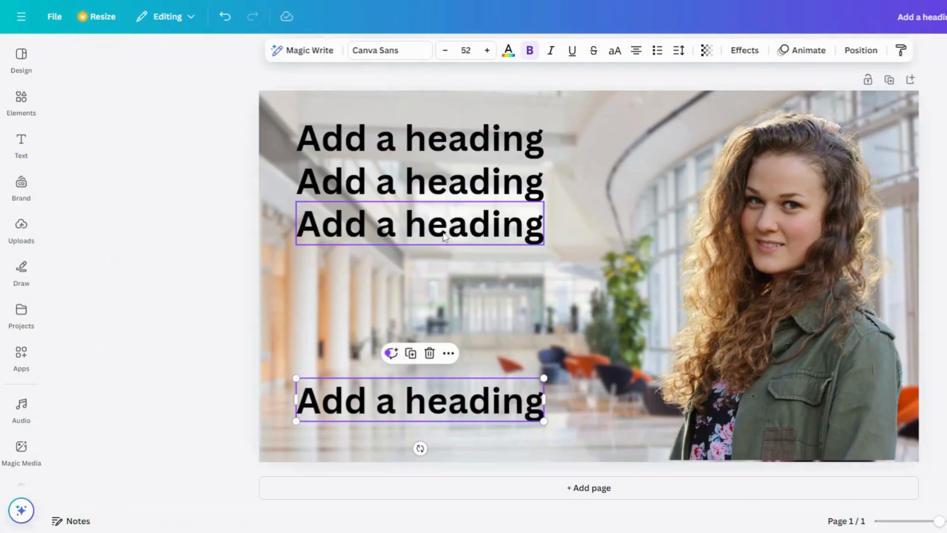
pyautogui.moveTo(444, 232); pyautogui.dragTo(438, 335)
pyautogui.moveTo(434, 201); pyautogui.dragTo(434, 274)
# Replace the text of the top heading with "$1000" and the second heading with "PER MONTH"
pyautogui.click(436, 144)
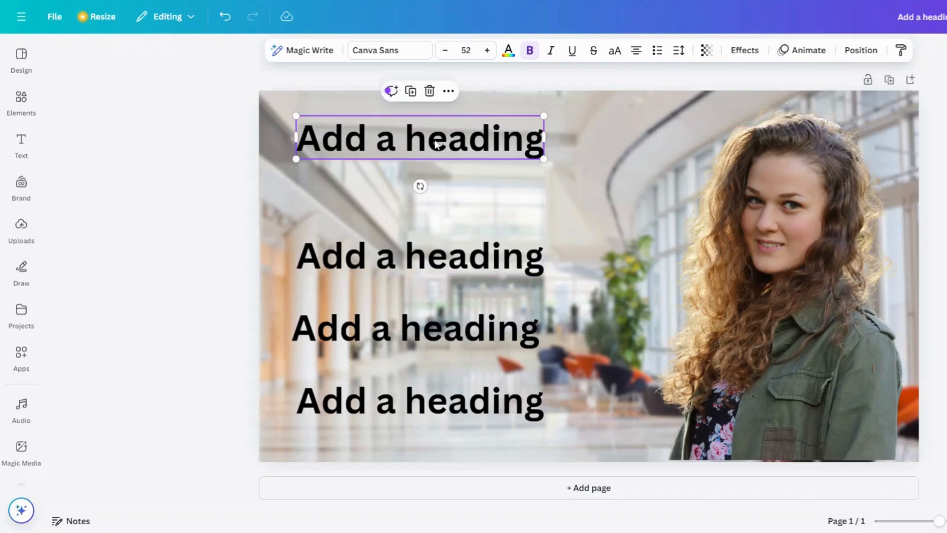
pyautogui.doubleClick(436, 143)
pyautogui.write('$')
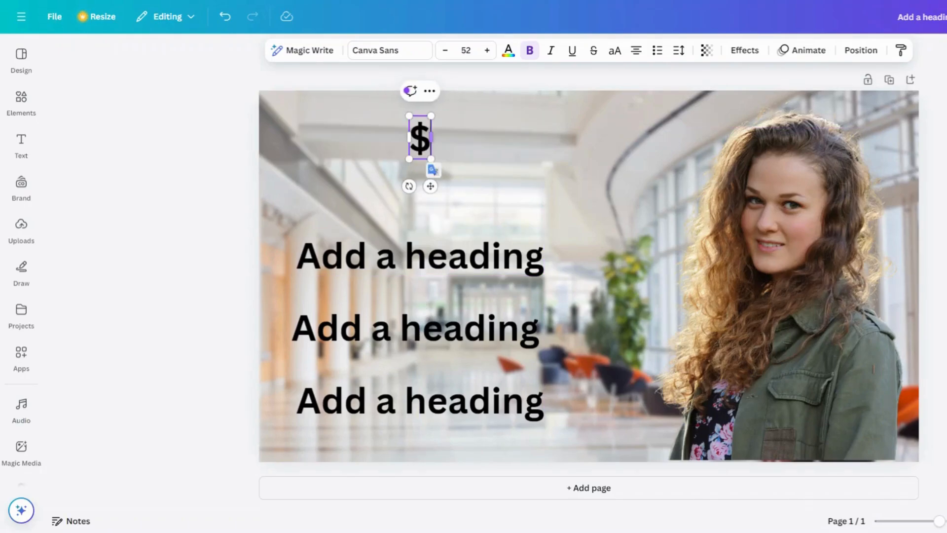
pyautogui.write('1000')
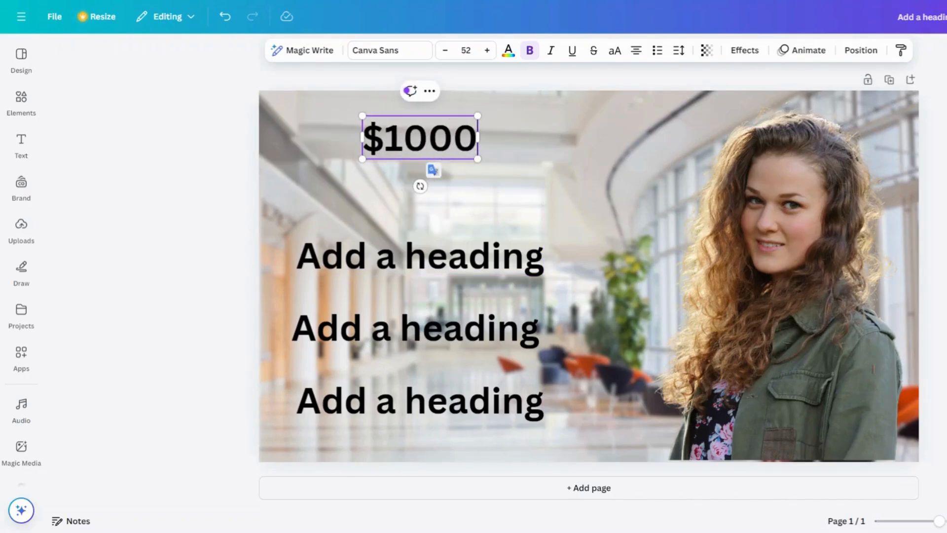
pyautogui.click(443, 269)
pyautogui.click(443, 270)
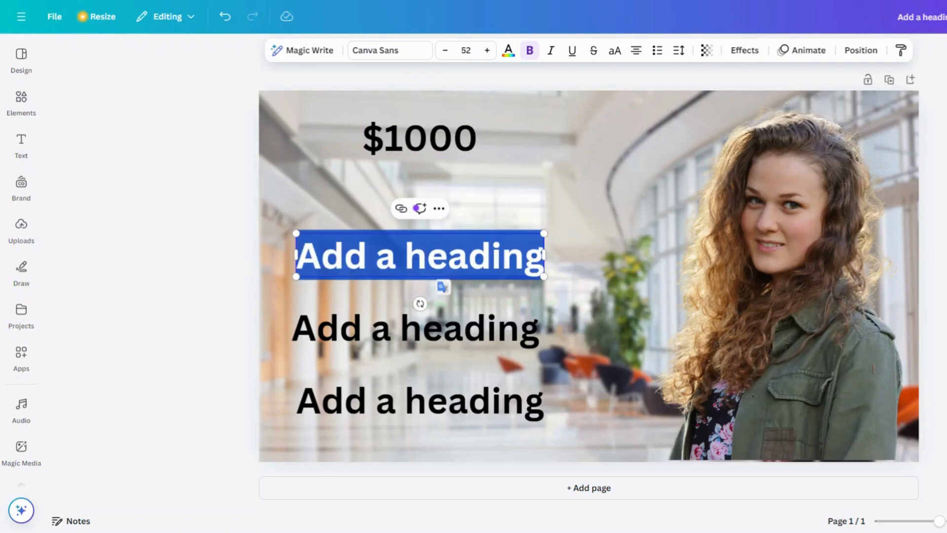
pyautogui.write('PER MONTH')
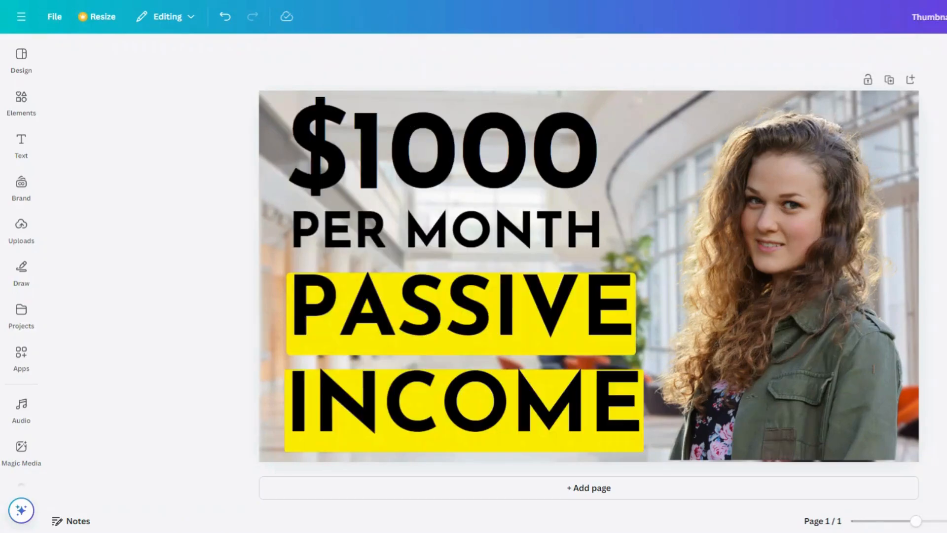
# Change the PASSIVE heading's background effect color to black and its text color to white
pyautogui.click(545, 304)
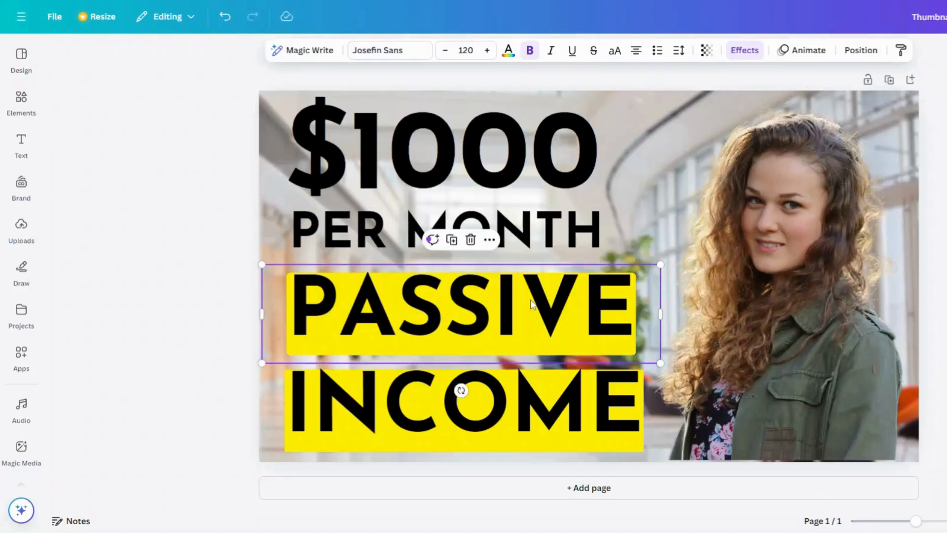
pyautogui.click(744, 49)
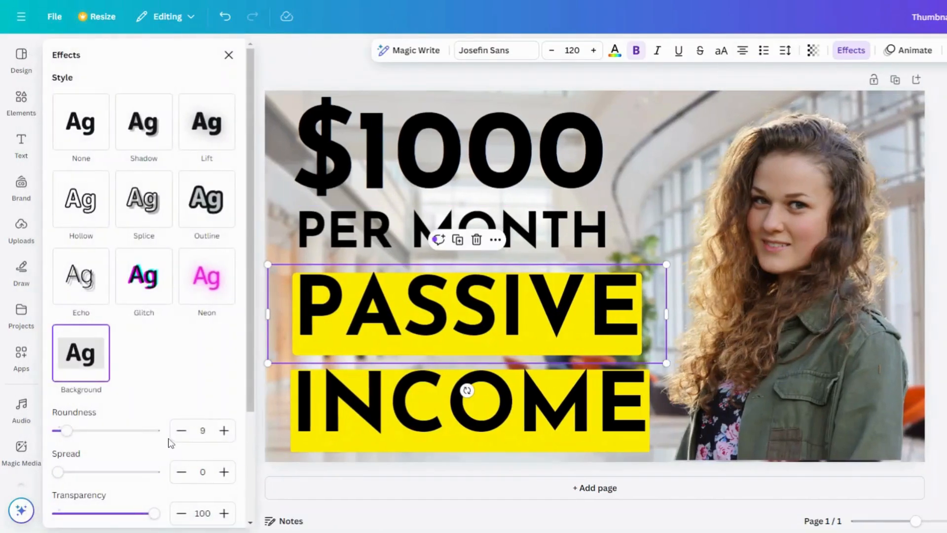
pyautogui.scroll(-3, 170, 439)
pyautogui.click(226, 395)
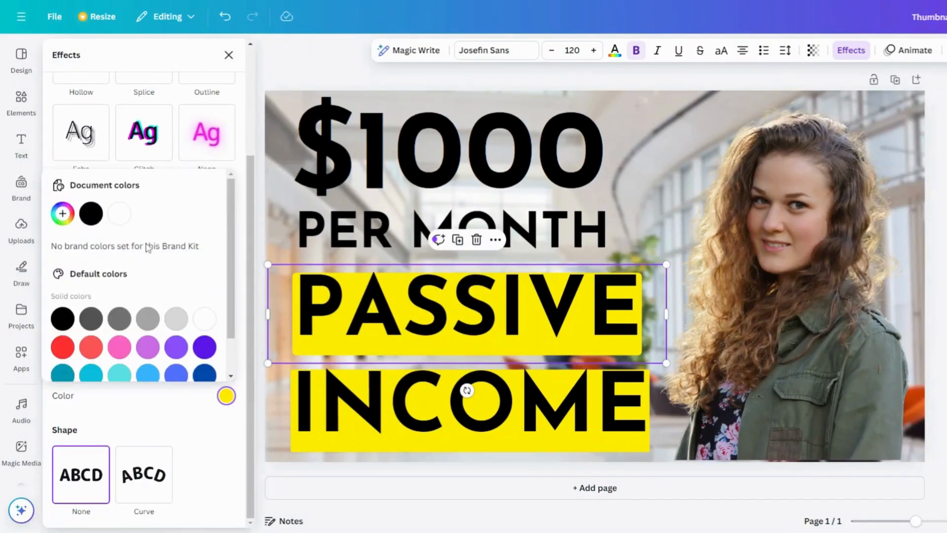
pyautogui.click(92, 214)
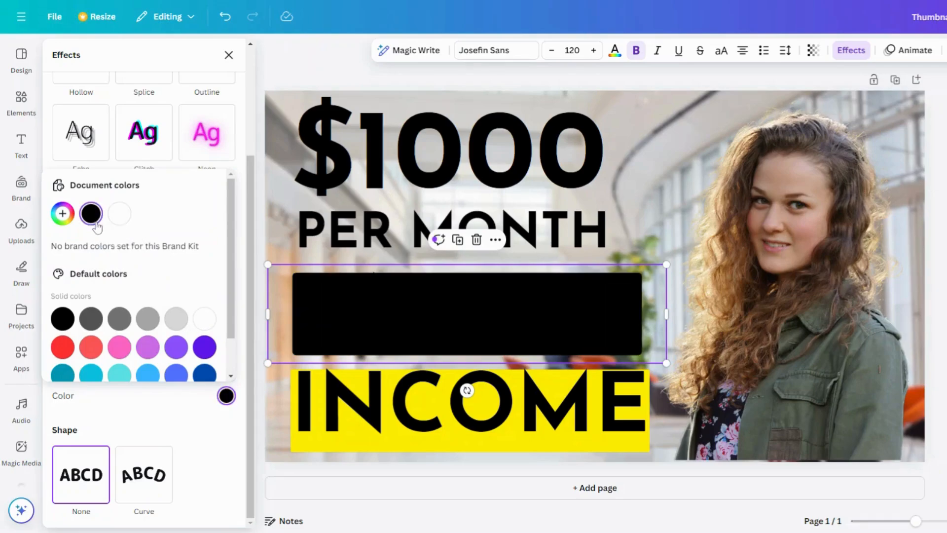
pyautogui.click(127, 222)
pyautogui.click(98, 219)
pyautogui.click(614, 50)
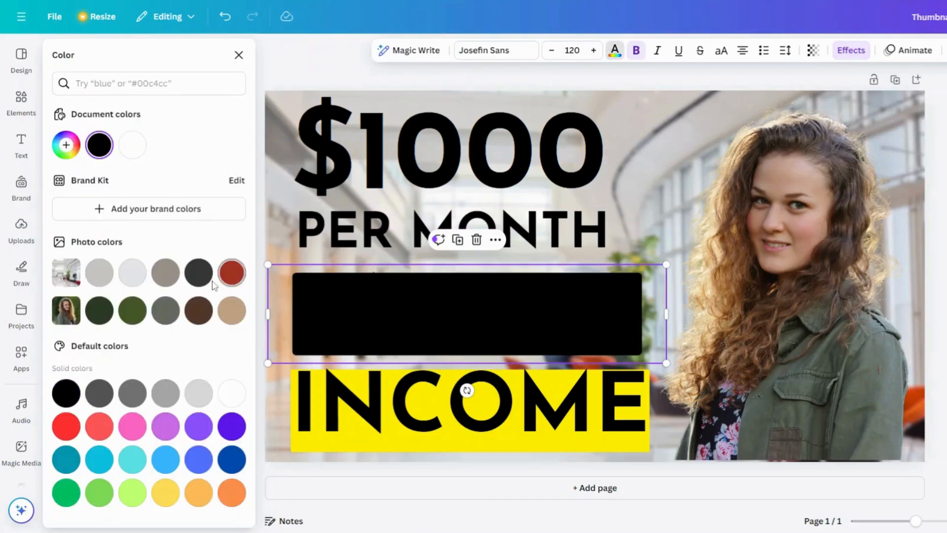
pyautogui.click(227, 396)
# Reapply the Background text effect to the INCOME heading and lower its roundness
pyautogui.click(449, 385)
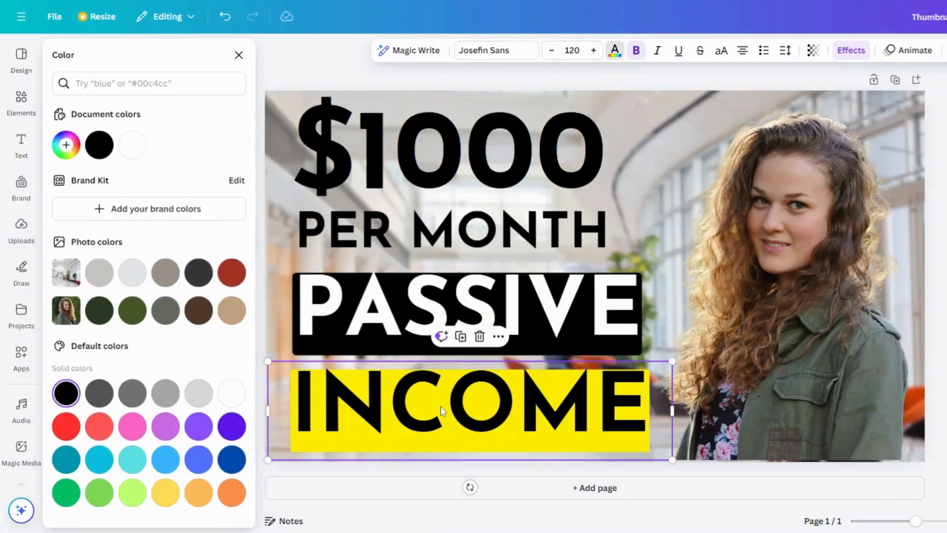
pyautogui.click(852, 50)
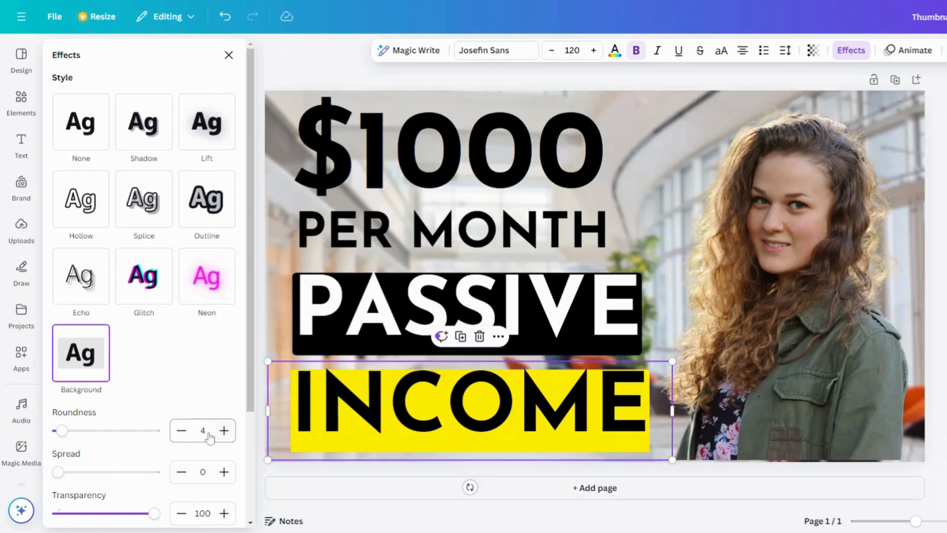
pyautogui.click(81, 364)
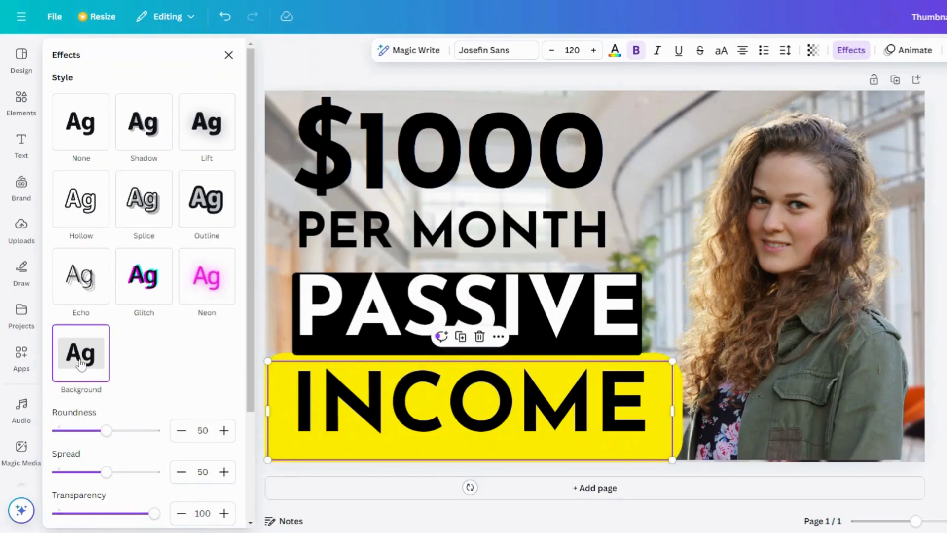
pyautogui.moveTo(105, 430); pyautogui.dragTo(64, 442)
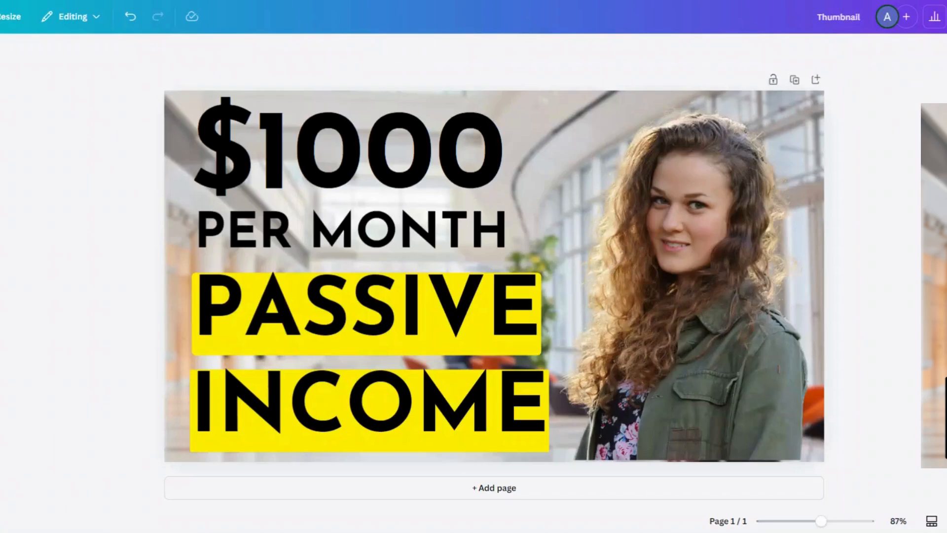
pyautogui.click(450, 304)
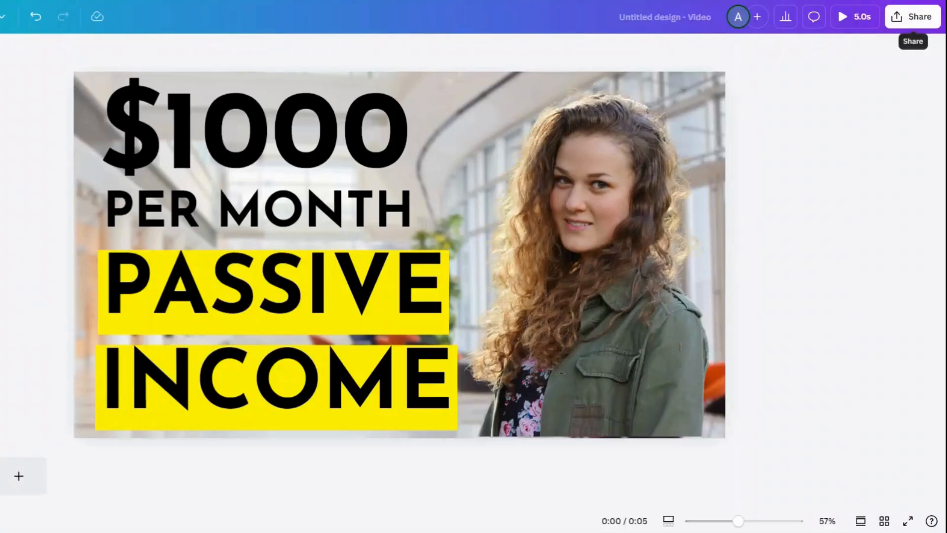
# Open the design's download settings and bring up the available file types
pyautogui.click(911, 25)
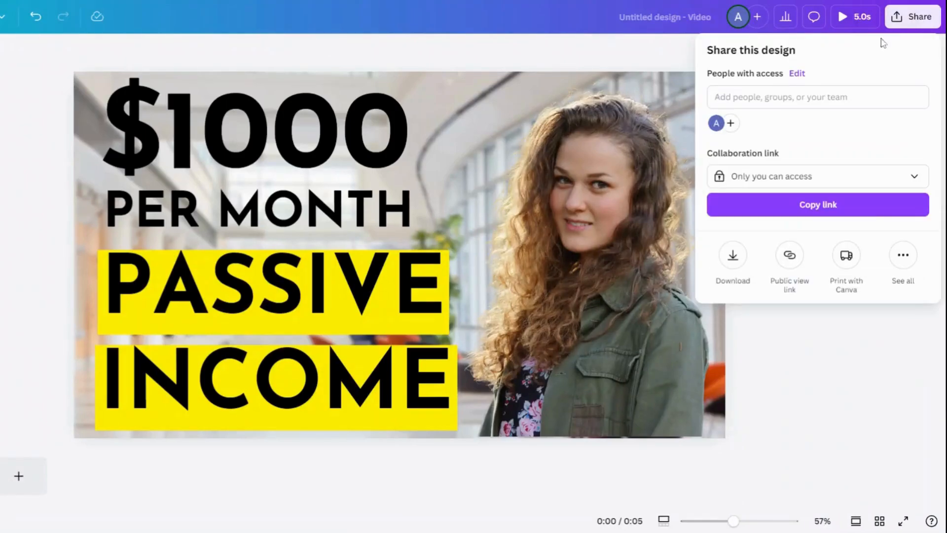
pyautogui.click(733, 255)
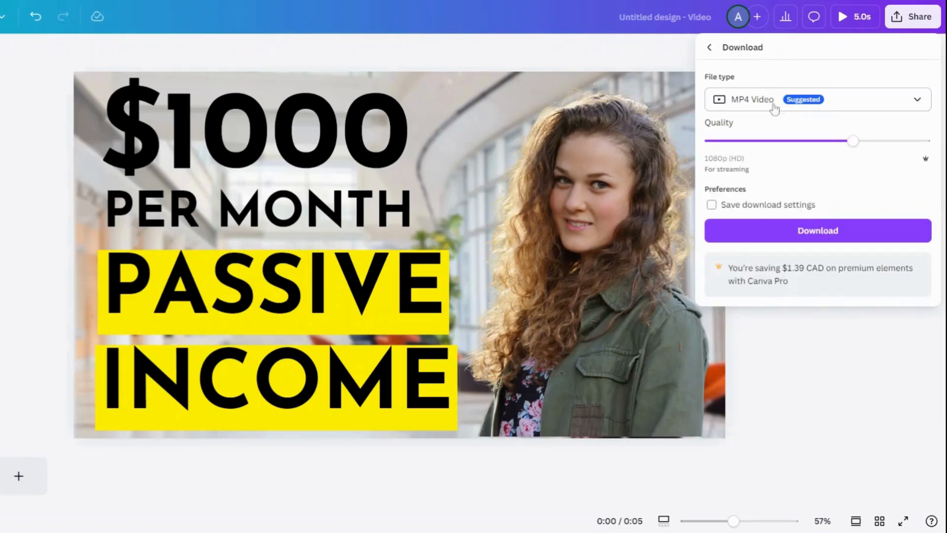
pyautogui.click(913, 98)
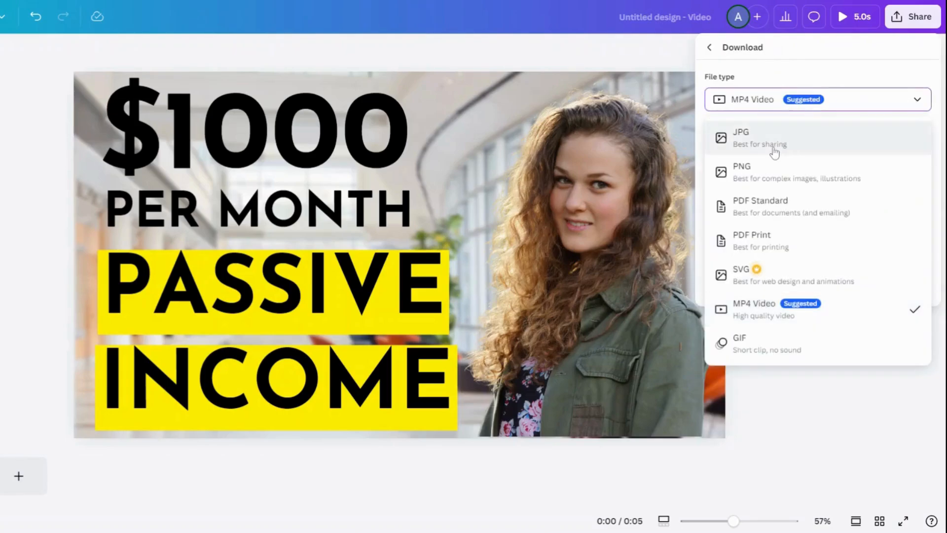